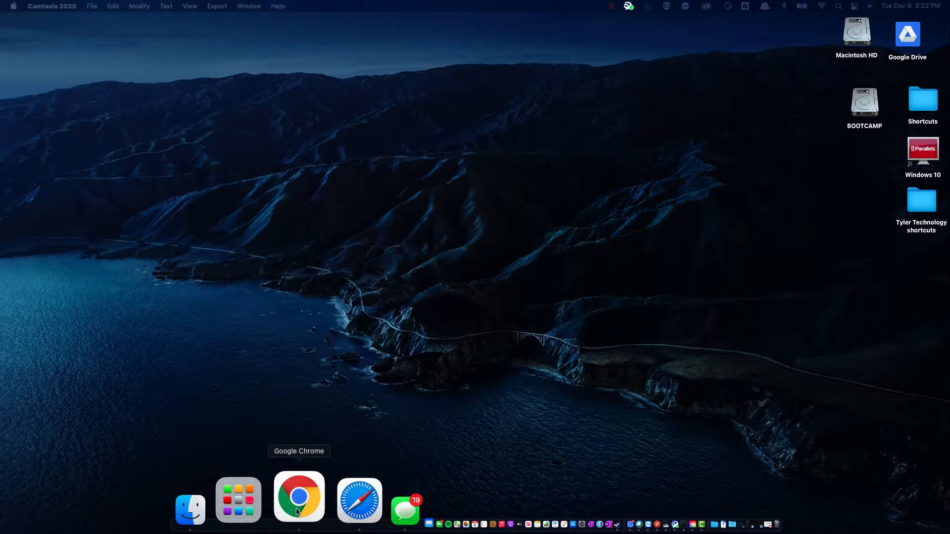
Step: Open a new Google Chrome window from the Chrome icon in the Dock
{"action": "right_click", "coordinate": [297, 512]}
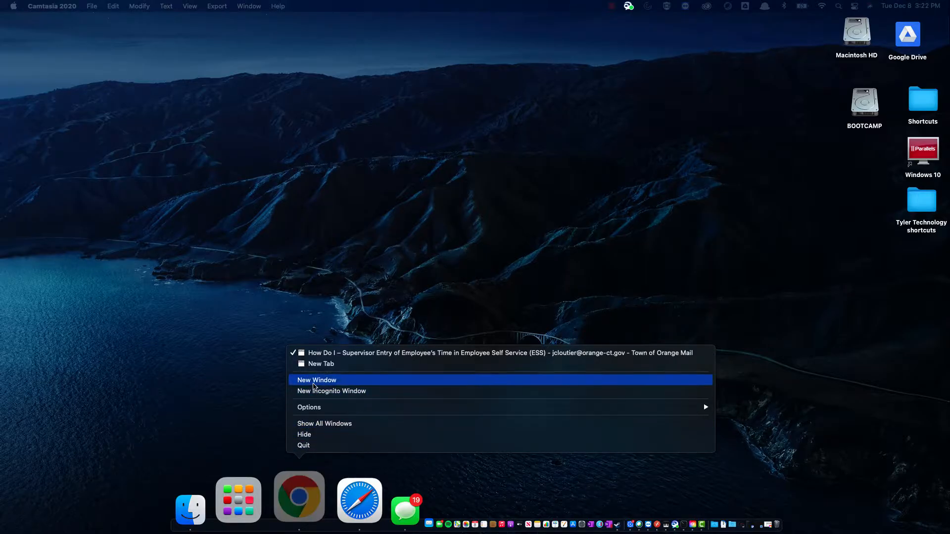
{"action": "left_click", "coordinate": [314, 383]}
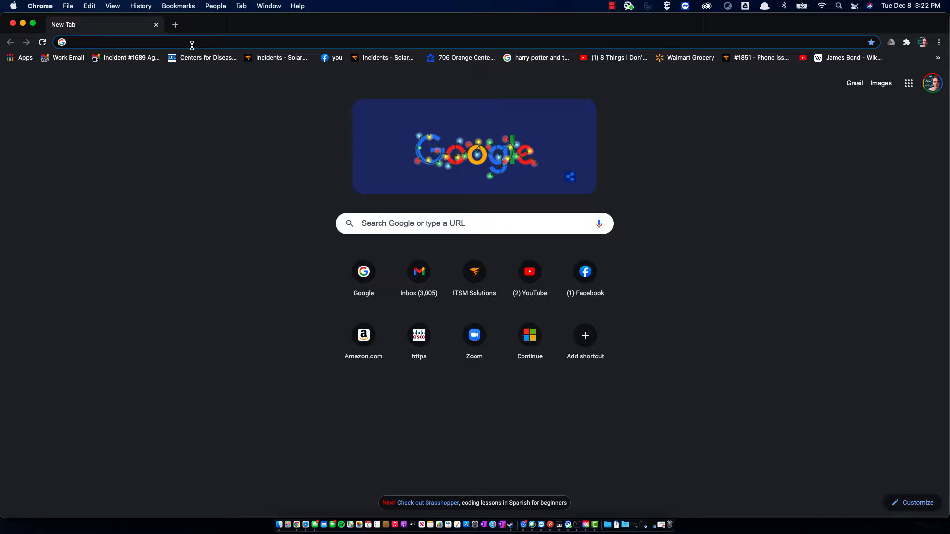
Step: Go to orangect.munisselfservice.com and bring up the sign-in page
{"action": "type", "text": "orangect.m"}
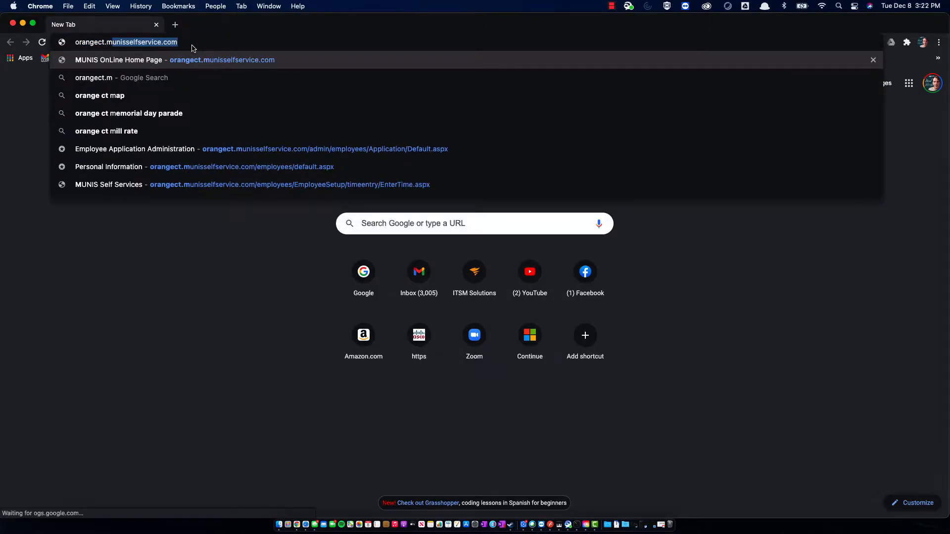
{"action": "type", "text": "unisse"}
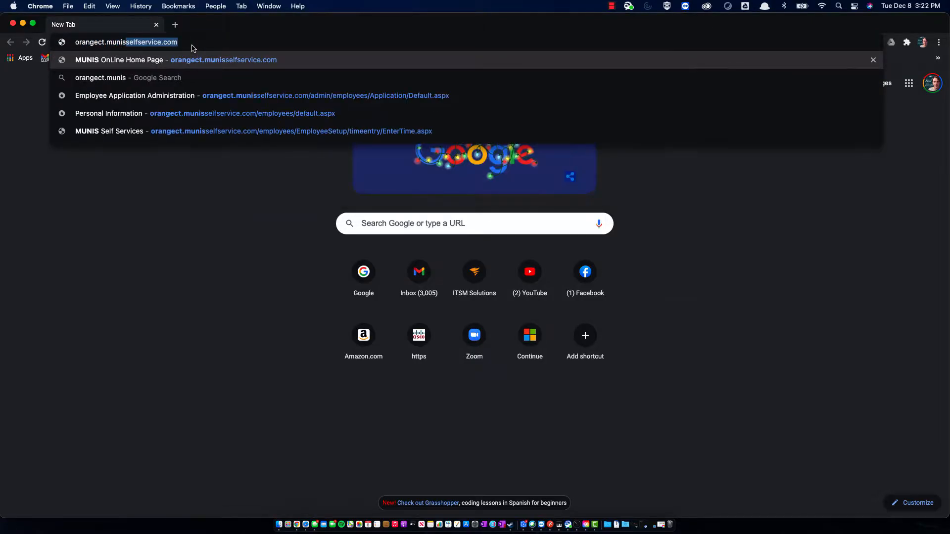
{"action": "type", "text": "lfser"}
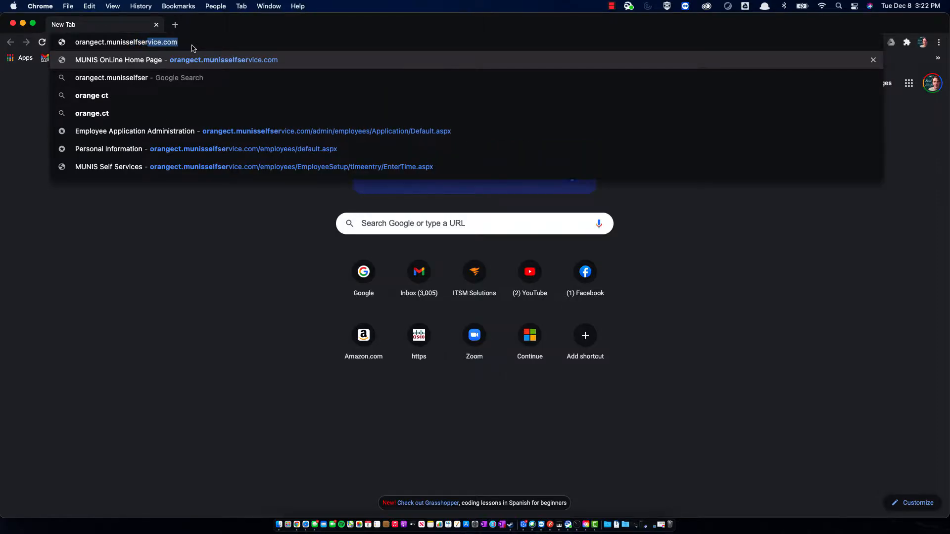
{"action": "type", "text": "vice.com"}
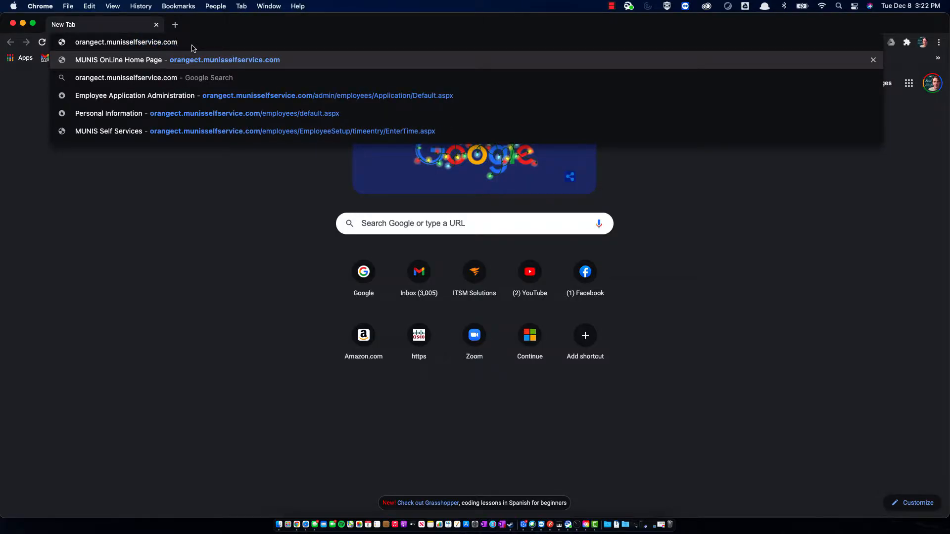
{"action": "key", "text": "Return"}
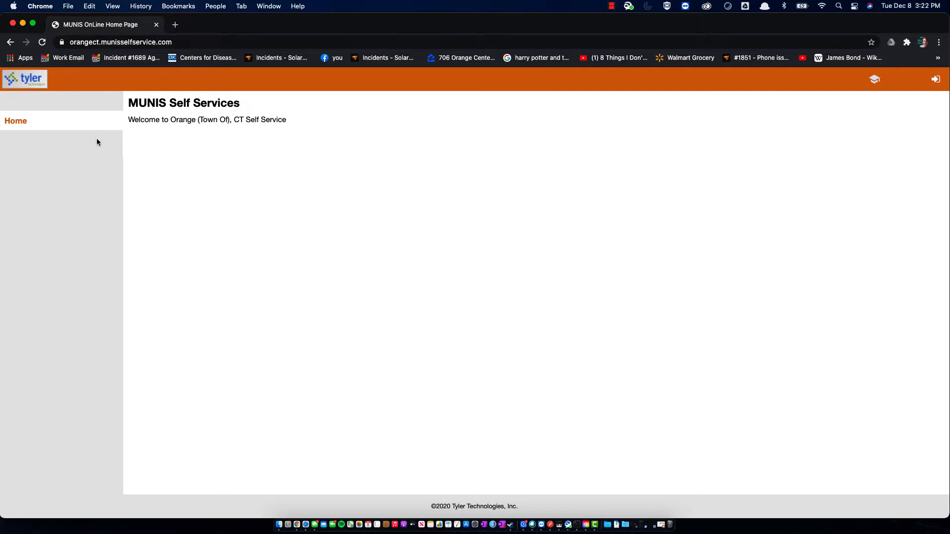
{"action": "left_click", "coordinate": [933, 86]}
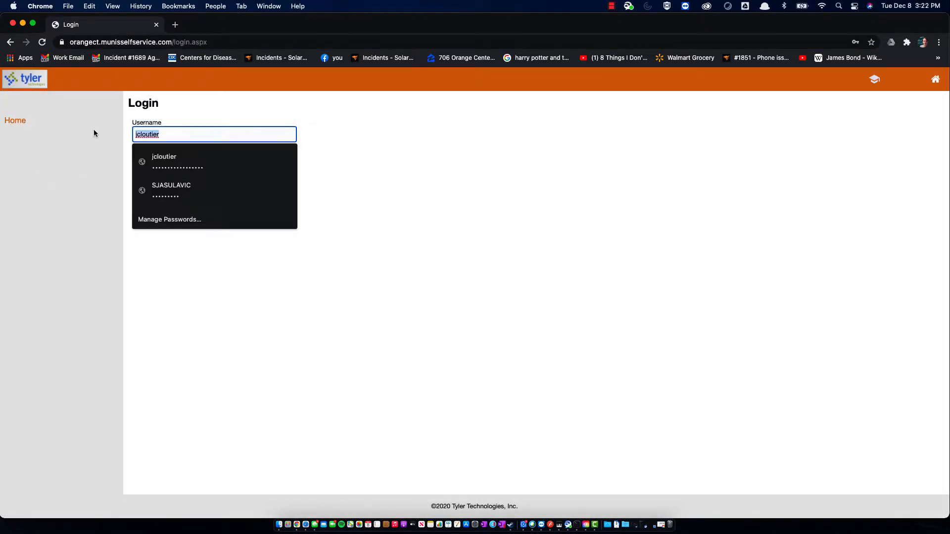
Step: Log in with the supervisor's username and password, re-entering the password after the first attempt fails
{"action": "key", "text": "BackSpace"}
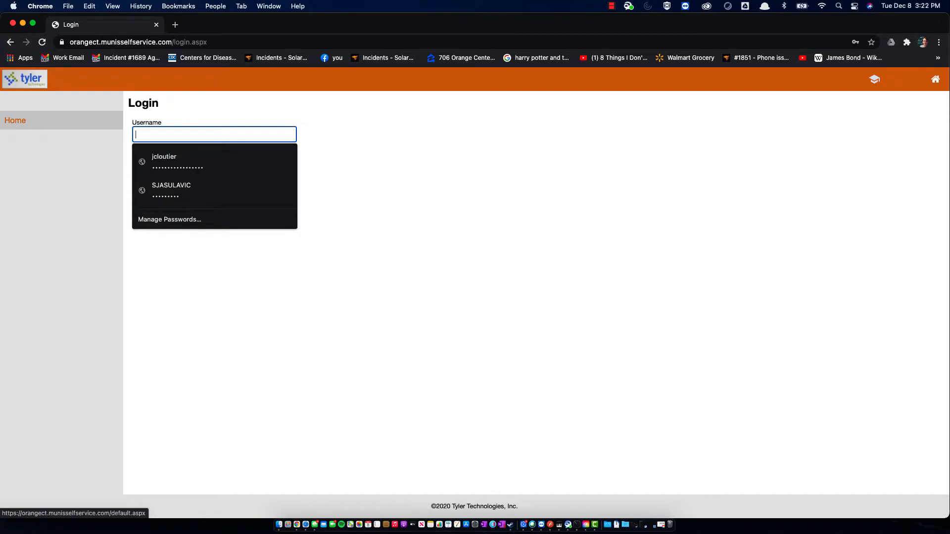
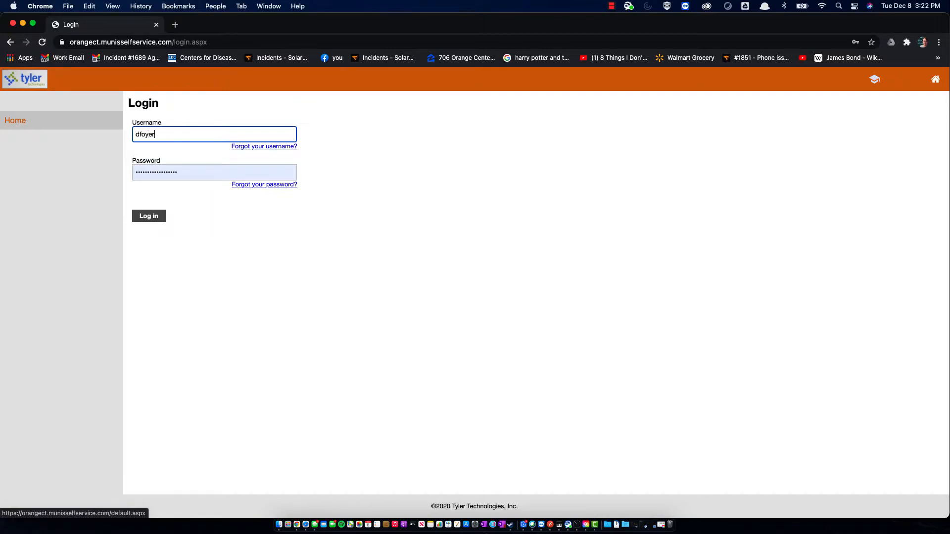
{"action": "key", "text": "Tab"}
{"action": "key", "text": "BackSpace"}
{"action": "type", "text": "****"}
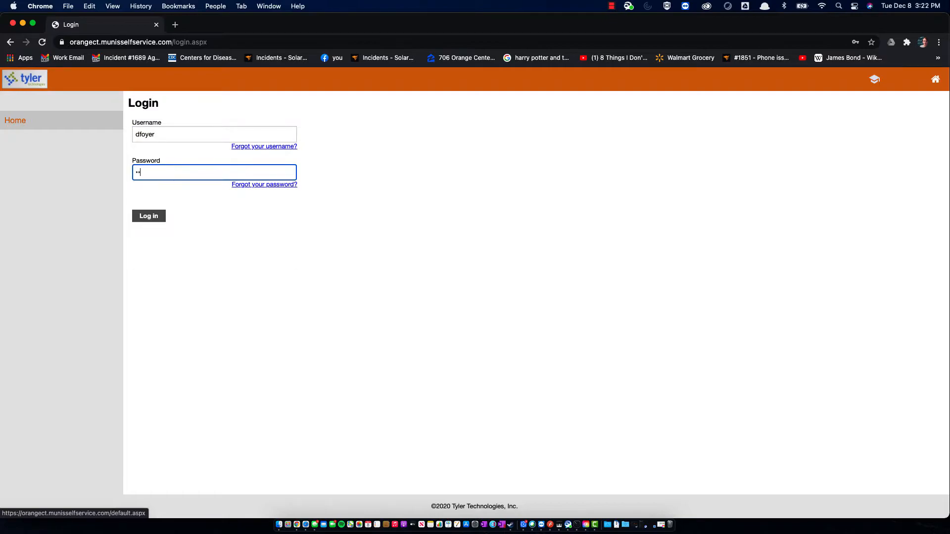
{"action": "type", "text": "****"}
{"action": "left_click", "coordinate": [149, 218]}
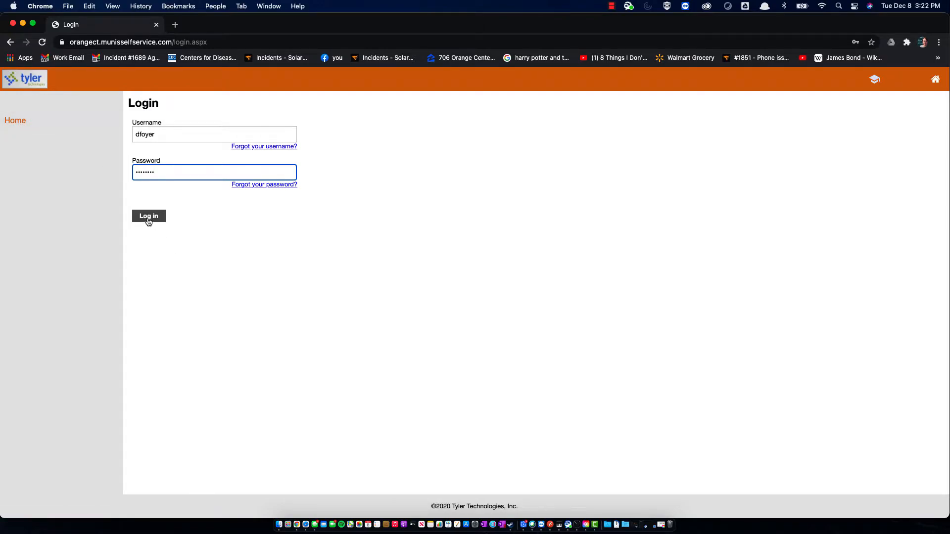
{"action": "left_click", "coordinate": [165, 181]}
{"action": "type", "text": "*******"}
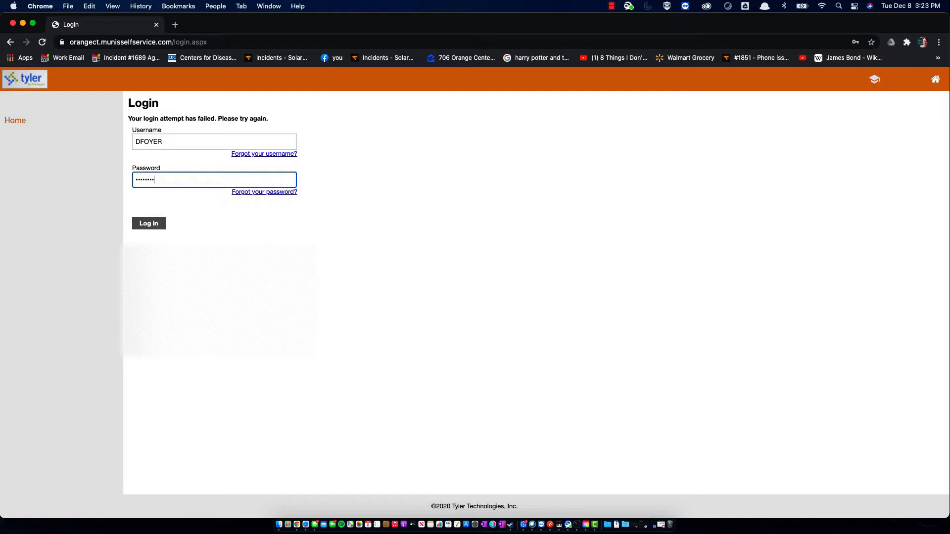
{"action": "left_click", "coordinate": [149, 223]}
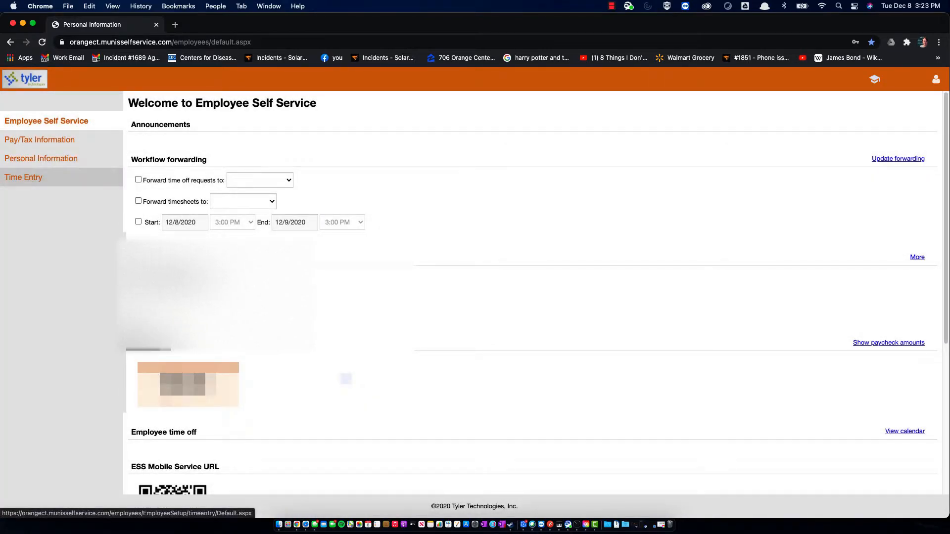
Step: Open the details of the employee's pending HIGHWAY timesheet from Time Entry
{"action": "left_click", "coordinate": [15, 179]}
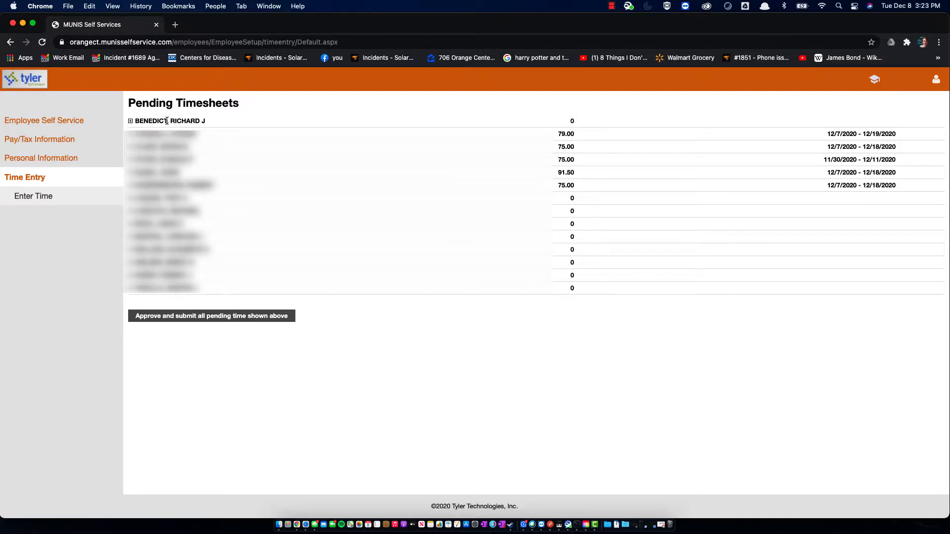
{"action": "left_click", "coordinate": [131, 123]}
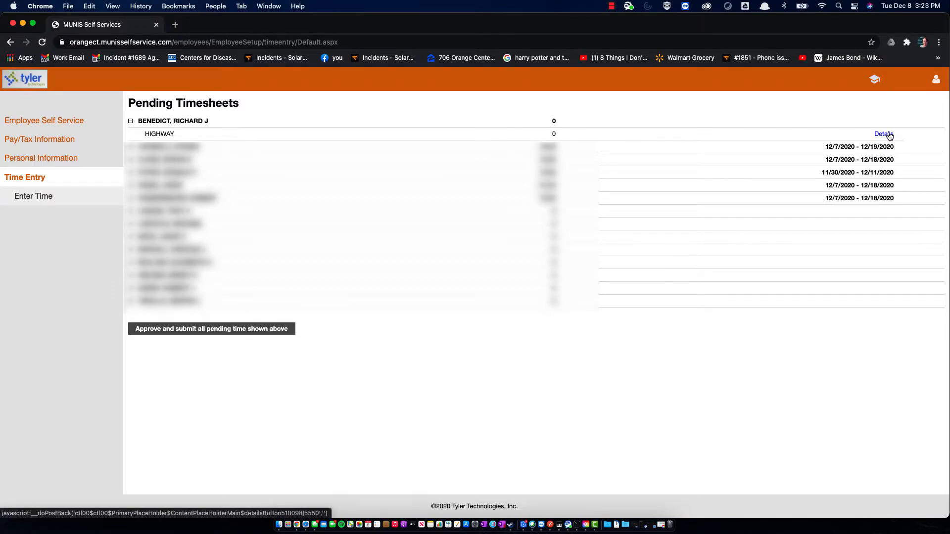
{"action": "left_click", "coordinate": [890, 136]}
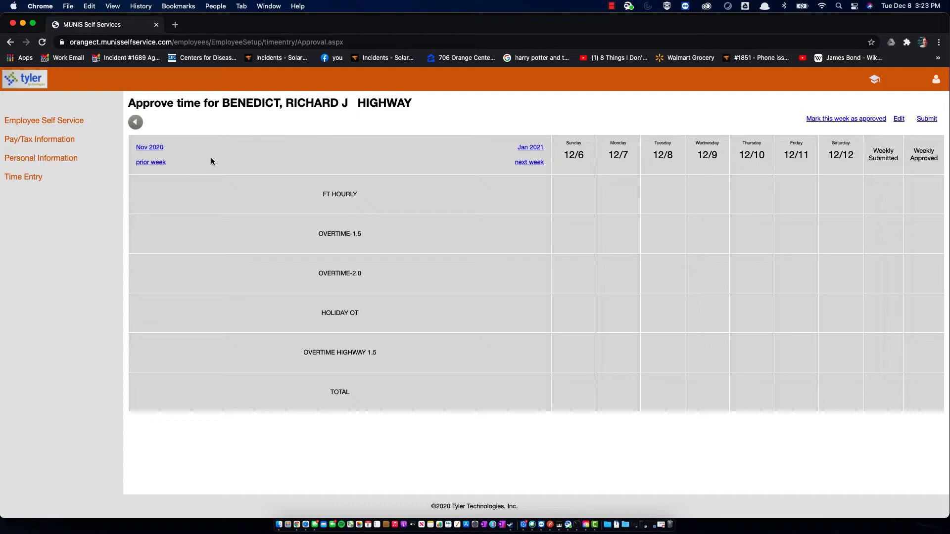
Step: Switch the HIGHWAY timesheet for 12/6–12/12 into Edit mode
{"action": "left_click_drag", "start_coordinate": [305, 103], "coordinate": [421, 105]}
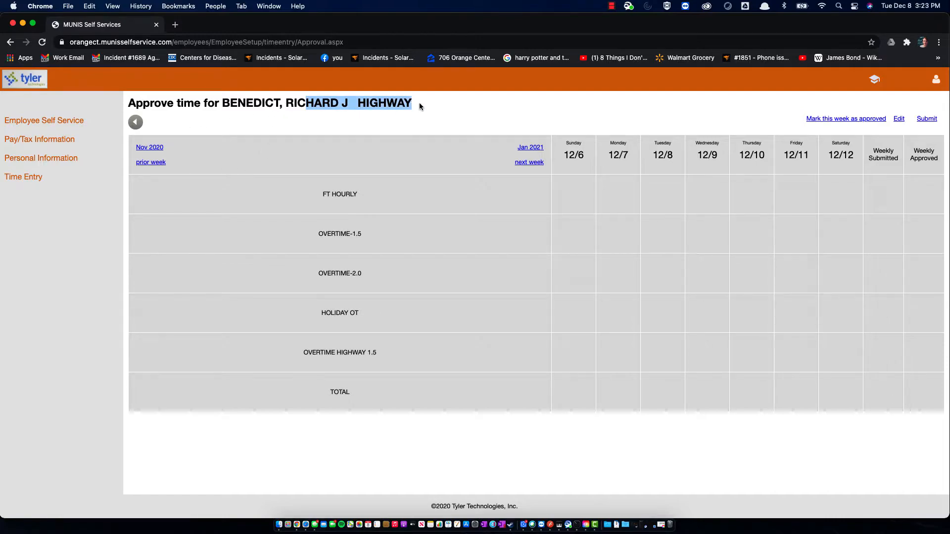
{"action": "left_click", "coordinate": [259, 123]}
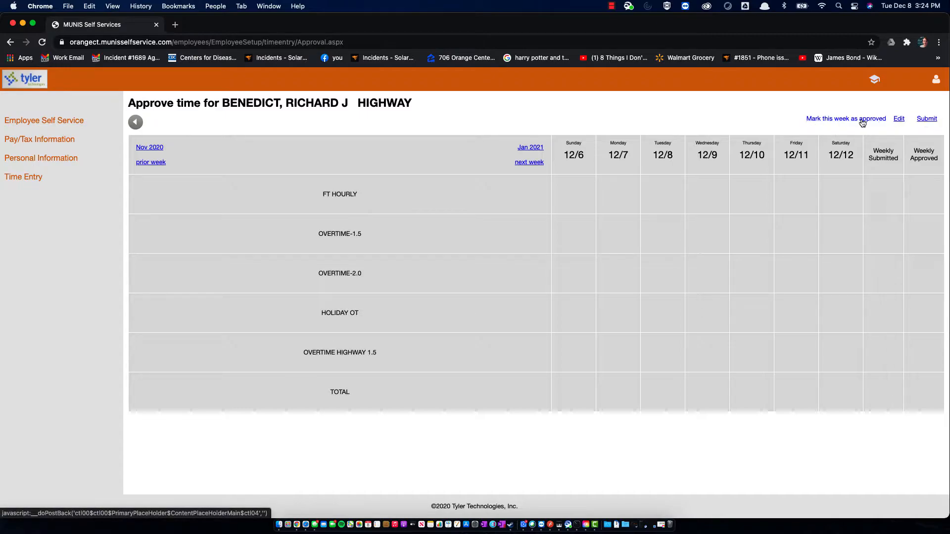
{"action": "left_click", "coordinate": [900, 119]}
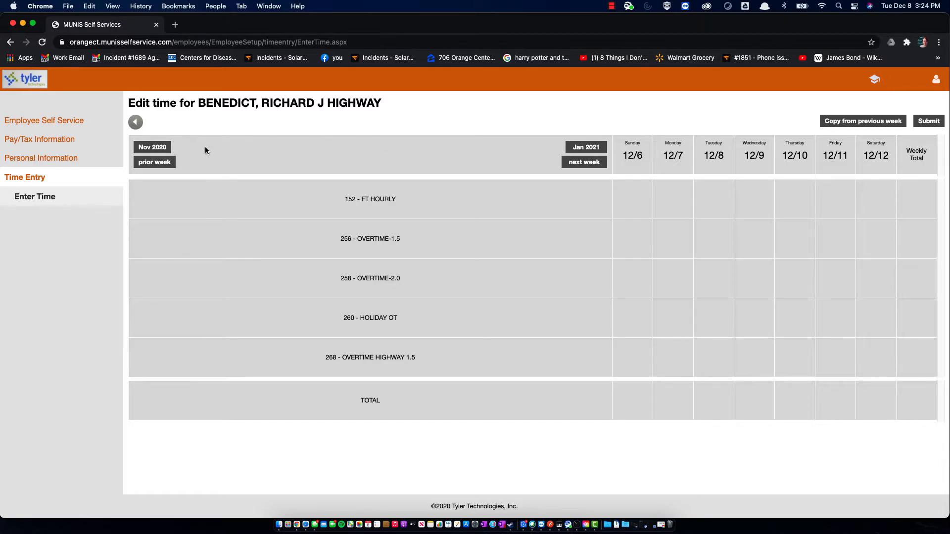
Step: Check the prior week, return to 12/6–12/12, and select the Monday 12/7 FT HOURLY cell
{"action": "left_click", "coordinate": [171, 164]}
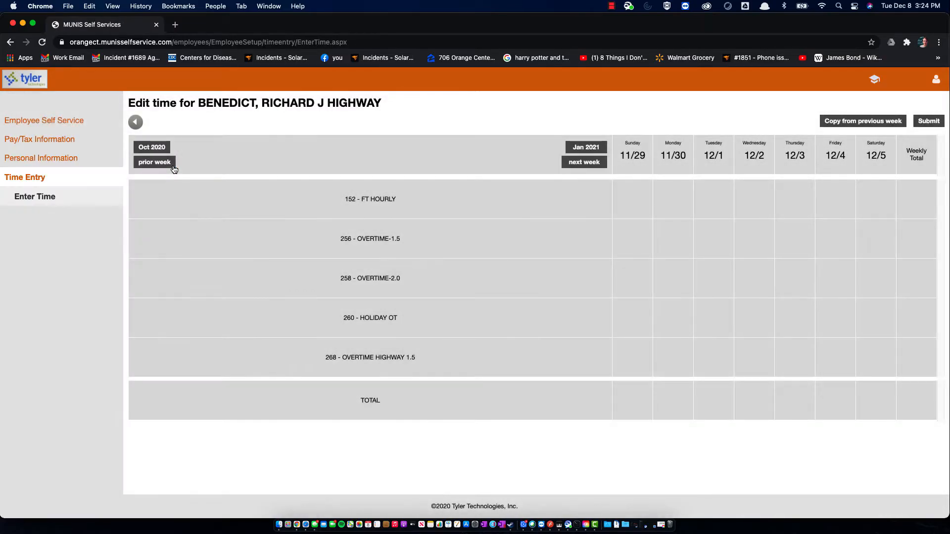
{"action": "left_click", "coordinate": [594, 166]}
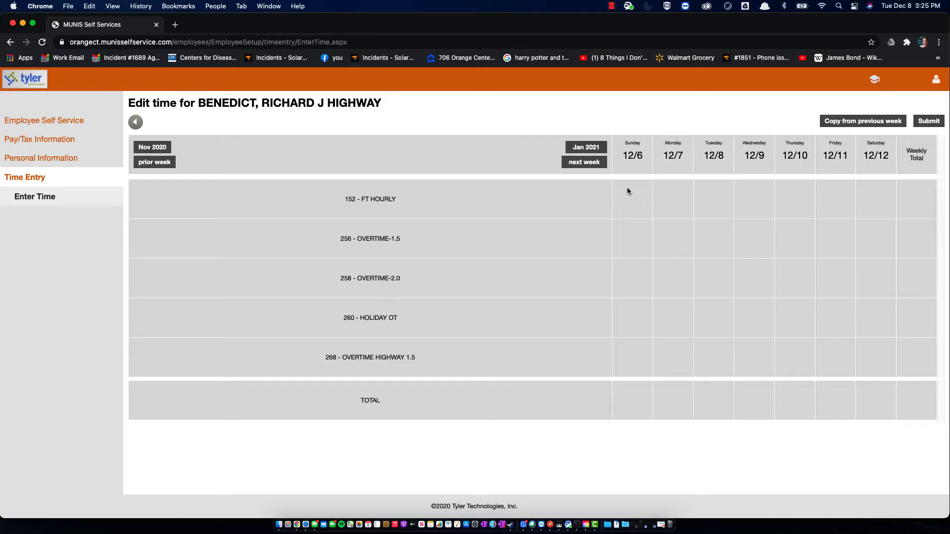
{"action": "left_click", "coordinate": [670, 192]}
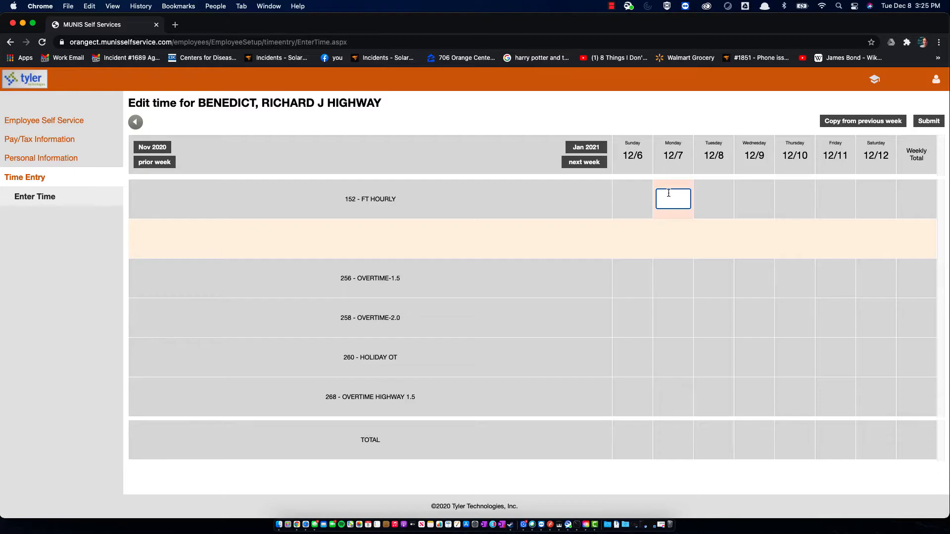
Step: Enter 7.5 FT HOURLY hours for Monday 12/7 and Tuesday 12/8
{"action": "type", "text": "7.5"}
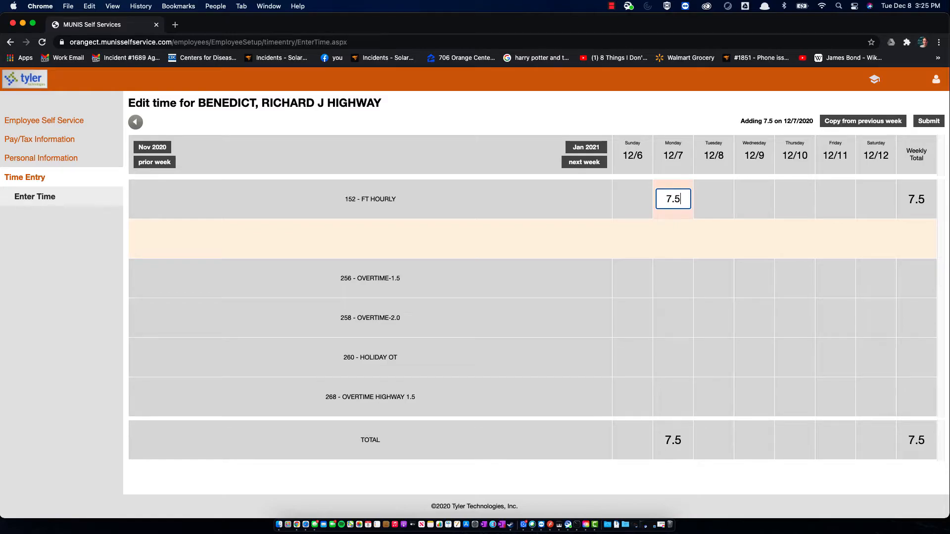
{"action": "left_click", "coordinate": [721, 216]}
{"action": "type", "text": "6.5"}
{"action": "key", "text": "BackSpace"}
{"action": "key", "text": "BackSpace"}
{"action": "key", "text": "BackSpace"}
{"action": "type", "text": "7"}
{"action": "key", "text": "BackSpace"}
{"action": "type", "text": "7."}
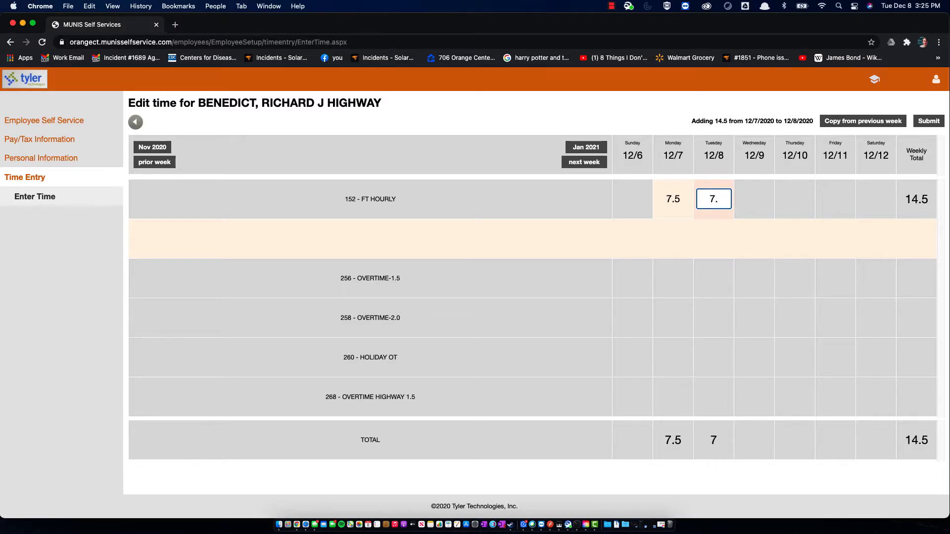
{"action": "type", "text": "5"}
Step: Enter 7.5 FT HOURLY hours for 12/9–12/11, bringing the week to 37.5 hours
{"action": "left_click", "coordinate": [764, 198]}
{"action": "type", "text": "7.5"}
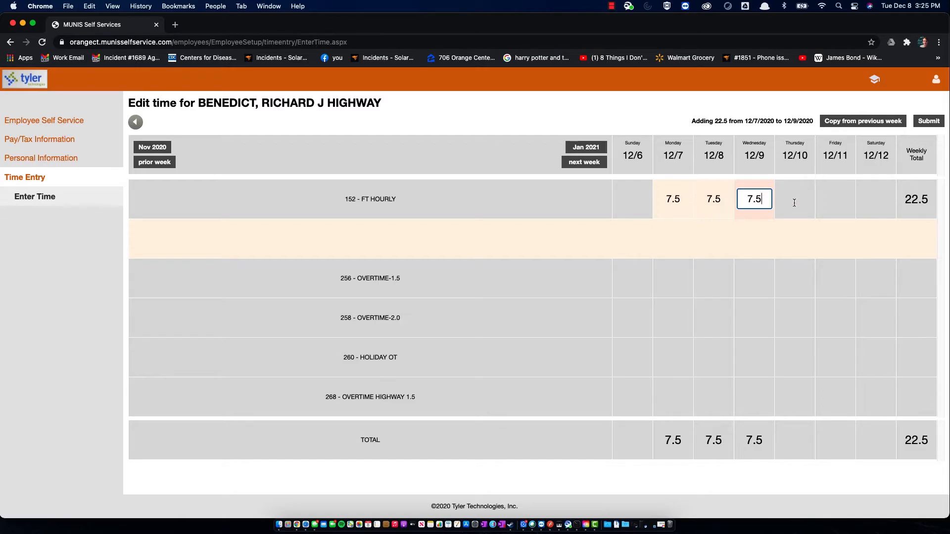
{"action": "left_click", "coordinate": [797, 203]}
{"action": "type", "text": "7.5"}
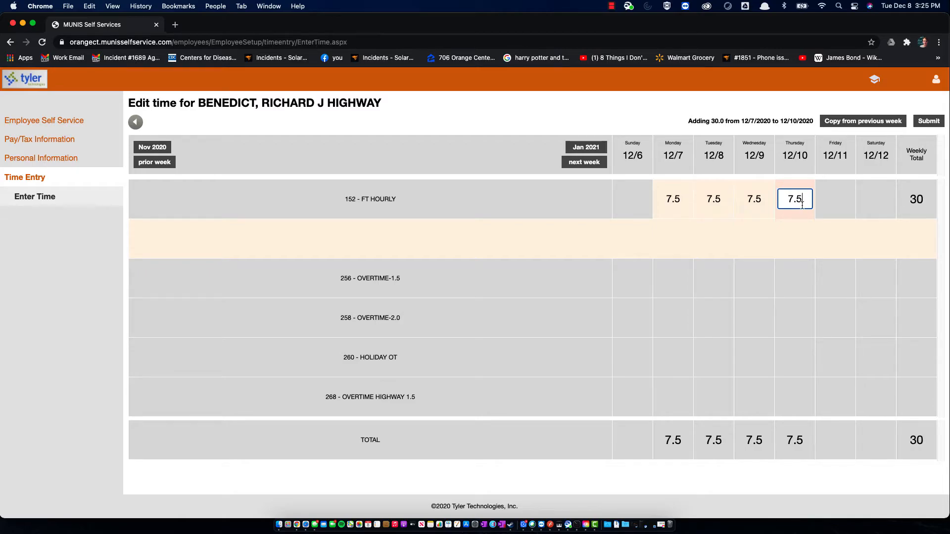
{"action": "left_click", "coordinate": [840, 197]}
{"action": "type", "text": "7.5"}
{"action": "left_click", "coordinate": [833, 265]}
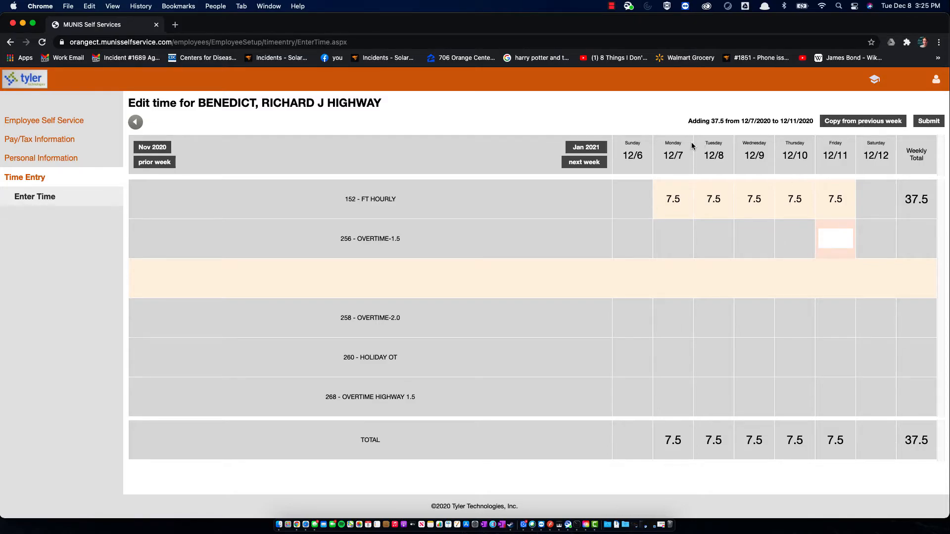
{"action": "left_click", "coordinate": [571, 164]}
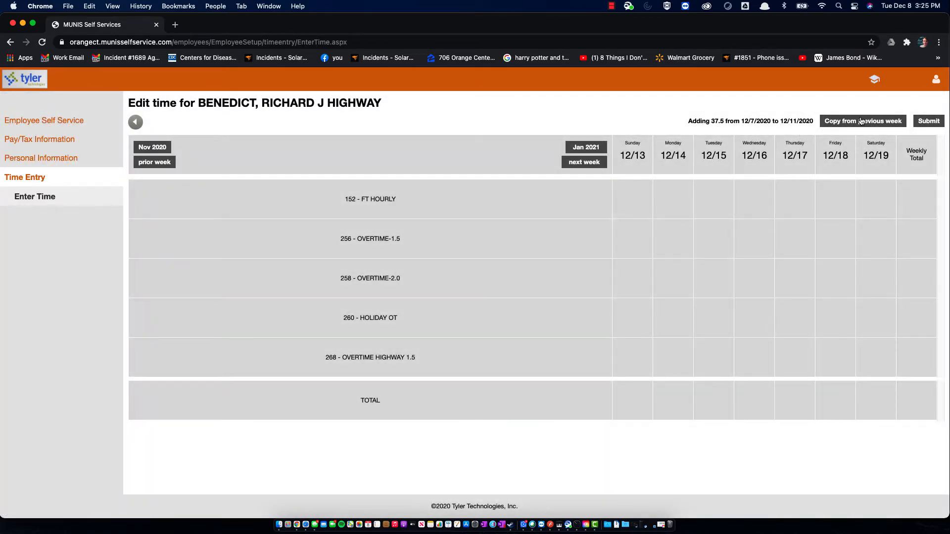
Step: Copy the previous week's 7.5-hour FT HOURLY days into 12/13–12/19, totalling 75 hours
{"action": "right_click", "coordinate": [861, 120]}
{"action": "left_click", "coordinate": [857, 120]}
{"action": "left_click", "coordinate": [844, 127]}
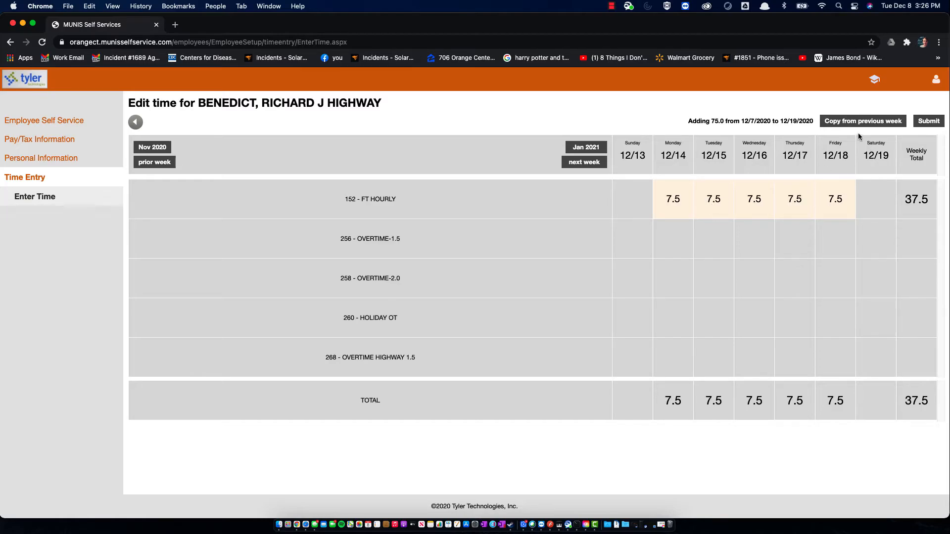
{"action": "left_click", "coordinate": [153, 164]}
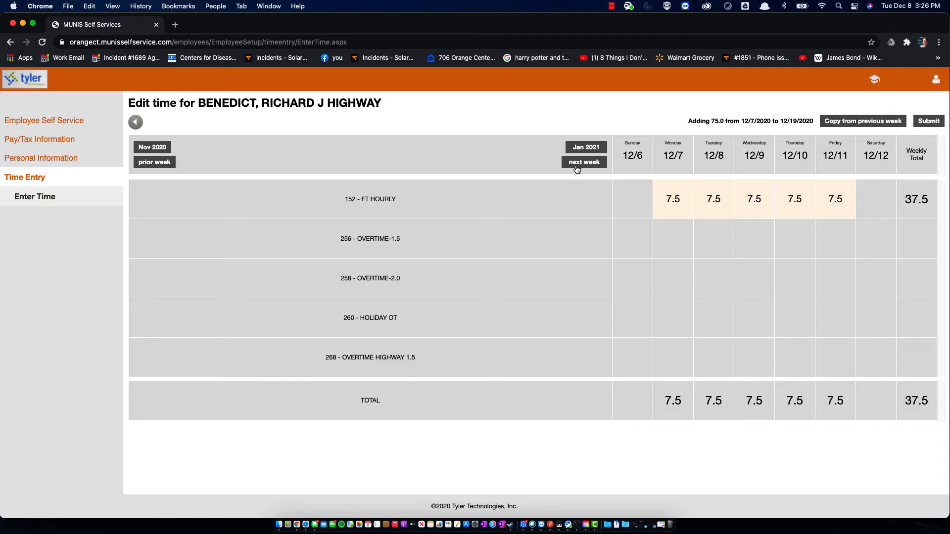
{"action": "left_click", "coordinate": [577, 167]}
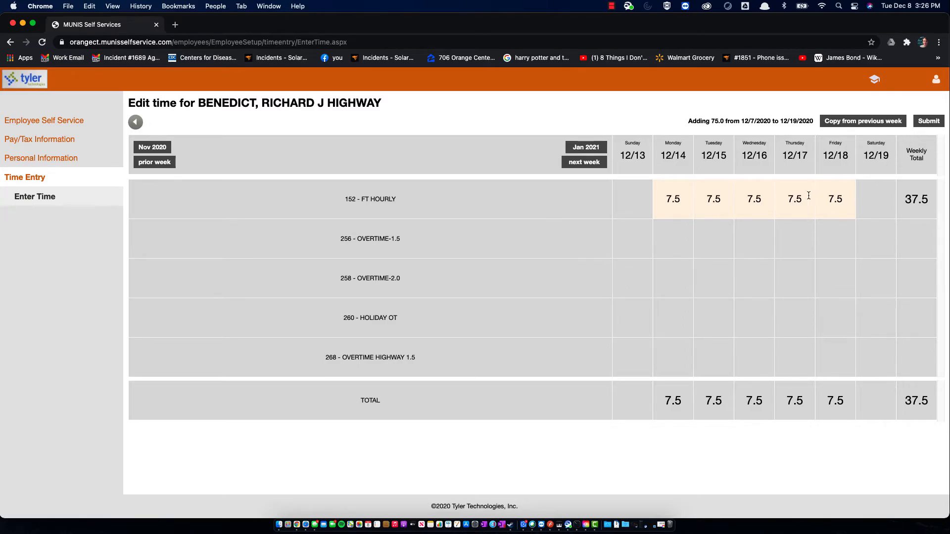
Step: Submit the 75-hour timesheet, agreeing to the timecard signing statement and accepting
{"action": "left_click", "coordinate": [930, 127]}
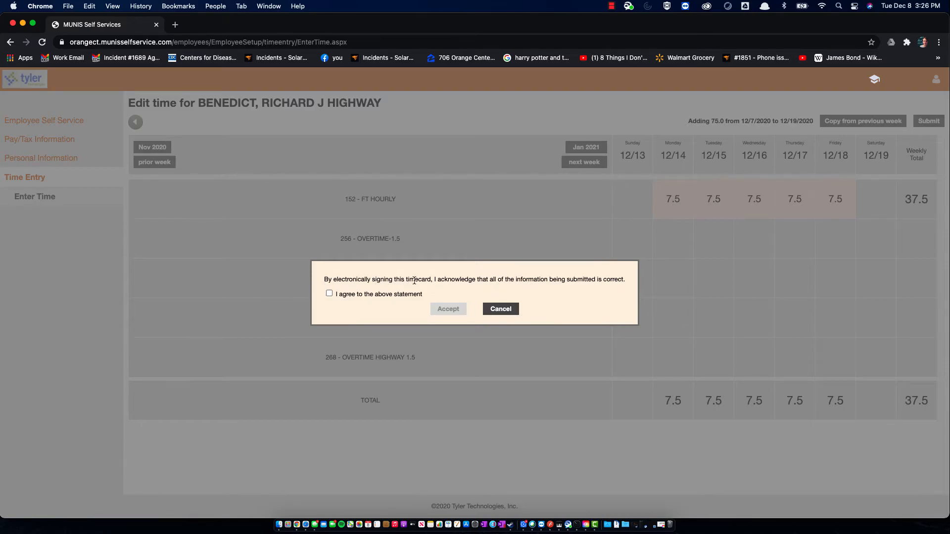
{"action": "left_click", "coordinate": [329, 295]}
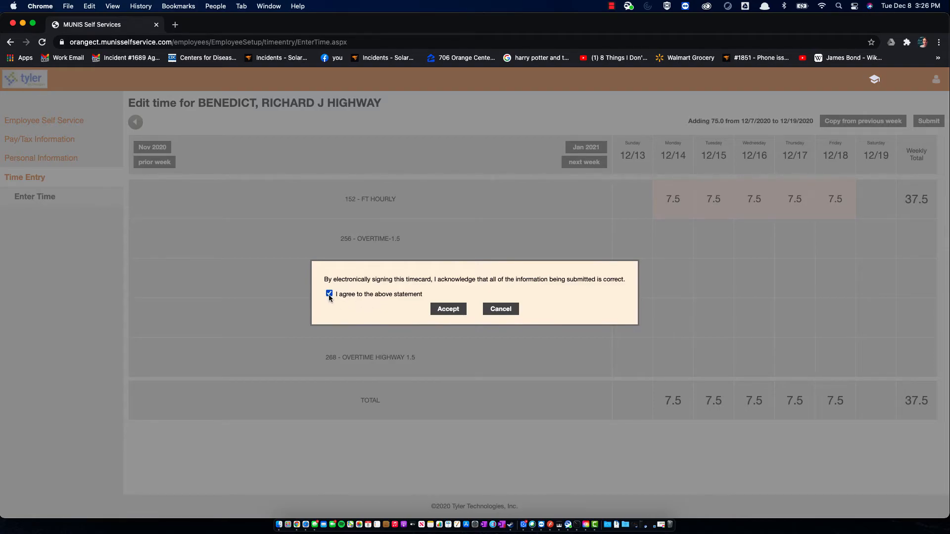
{"action": "left_click", "coordinate": [459, 317]}
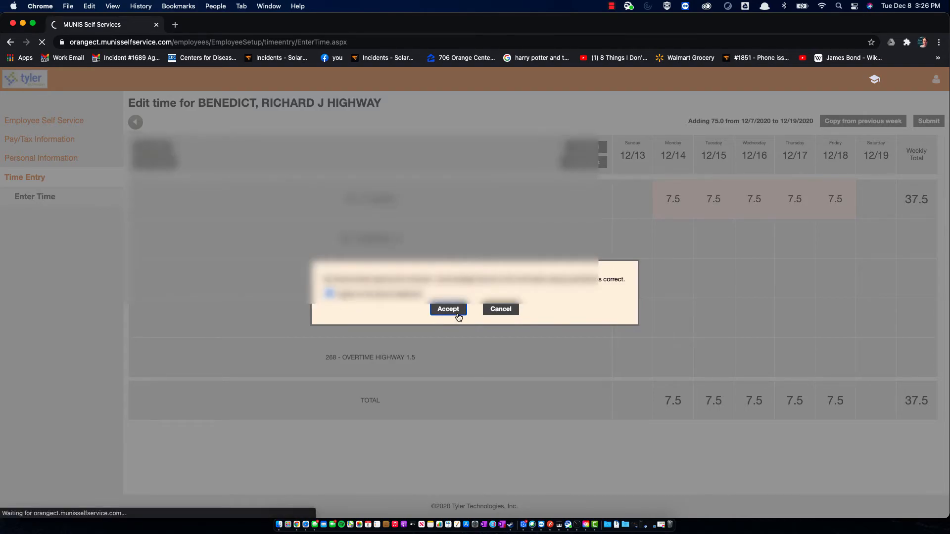
{"action": "right_click", "coordinate": [459, 316]}
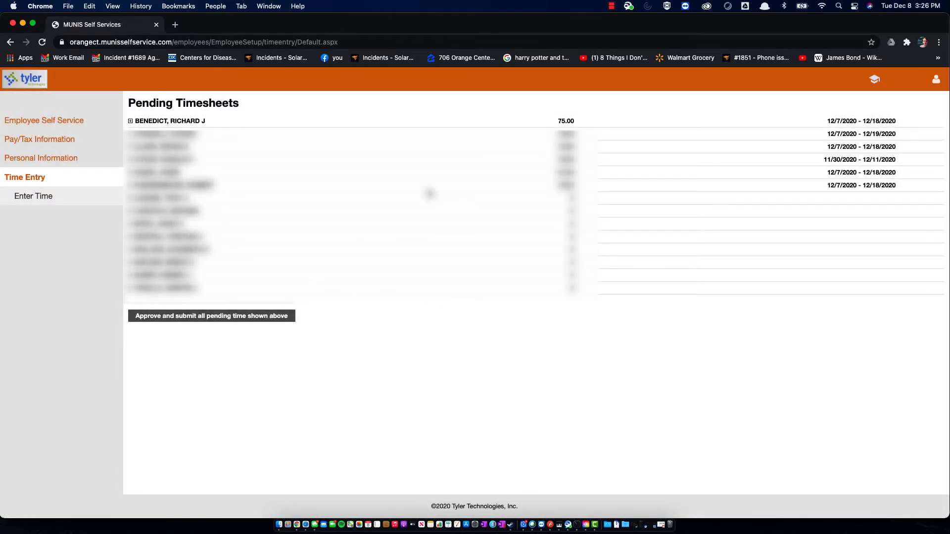
Step: Expand the employee's pending 75-hour timesheet, open its details, and choose Edit
{"action": "left_click", "coordinate": [131, 122]}
{"action": "left_click", "coordinate": [130, 122]}
{"action": "left_click", "coordinate": [131, 123]}
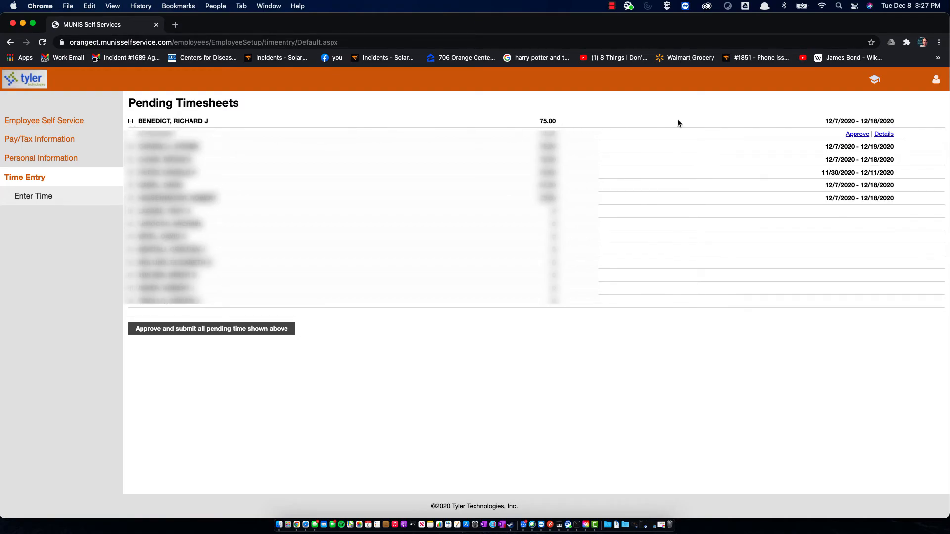
{"action": "left_click", "coordinate": [885, 137]}
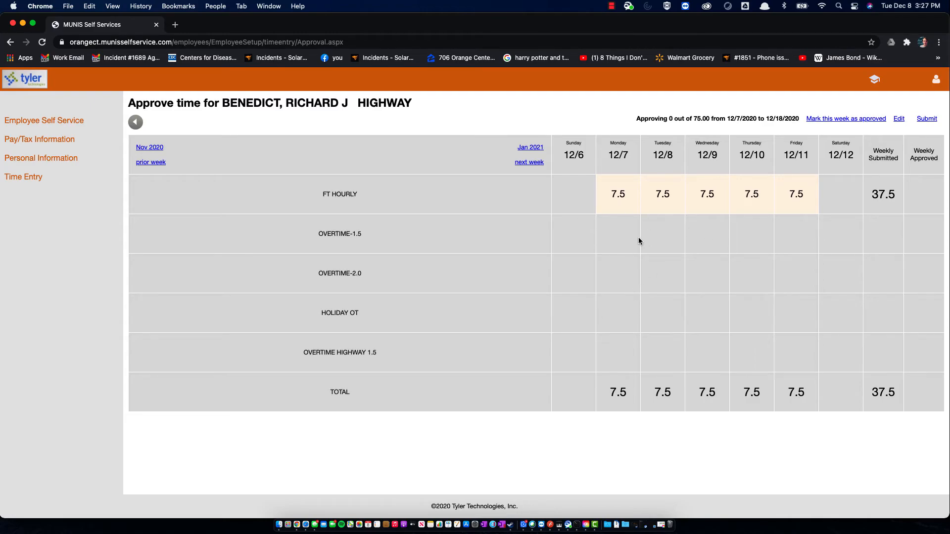
{"action": "left_click", "coordinate": [899, 119]}
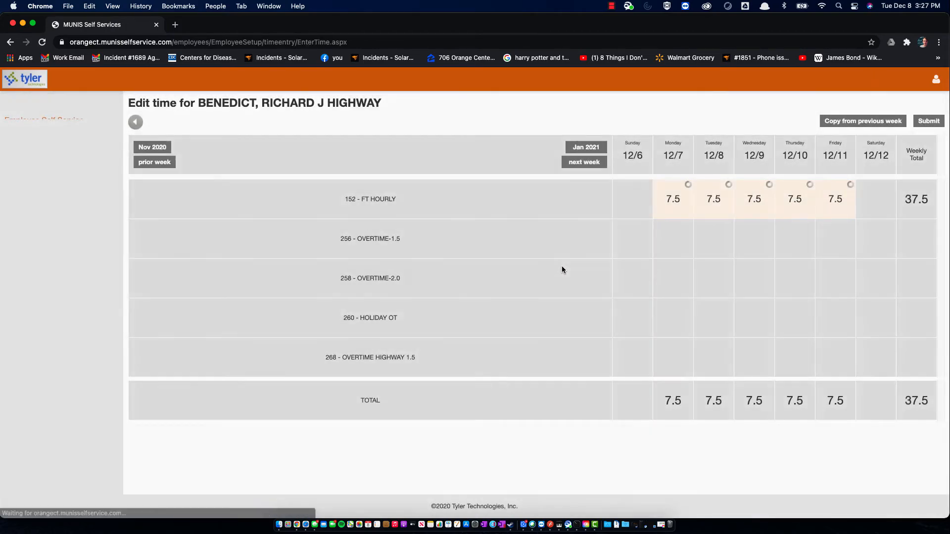
Step: Enter 7.5 OVERTIME-2.0 hours for Monday 12/7, bringing the week to 45, and submit
{"action": "left_click", "coordinate": [651, 278]}
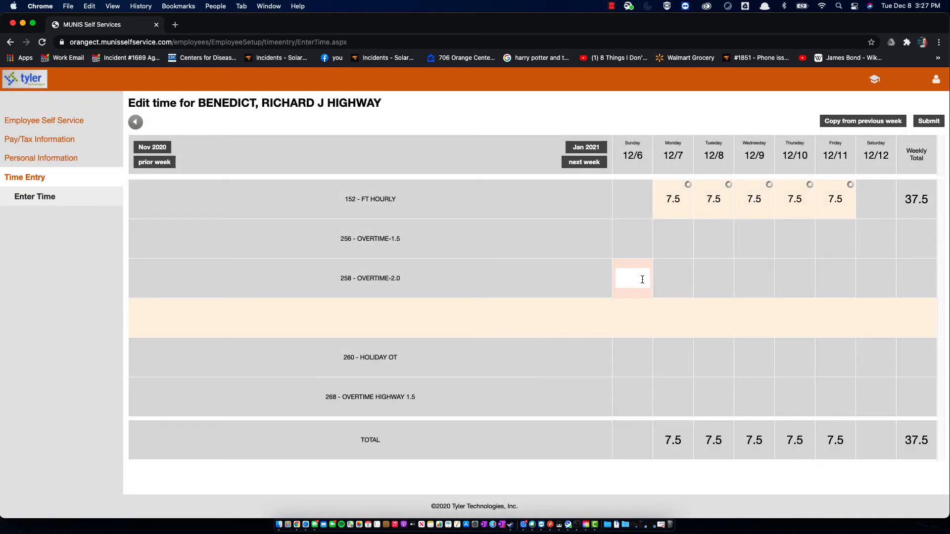
{"action": "left_click", "coordinate": [674, 276]}
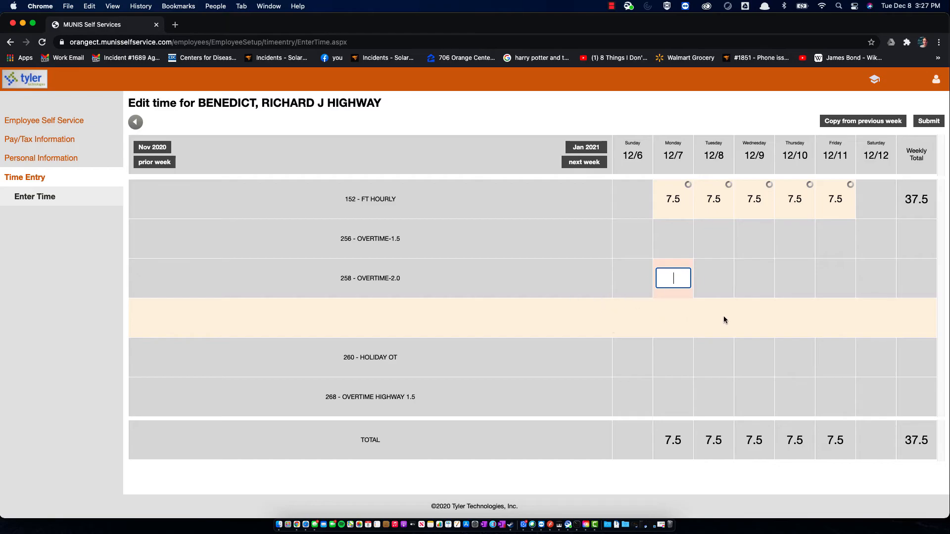
{"action": "type", "text": "7."}
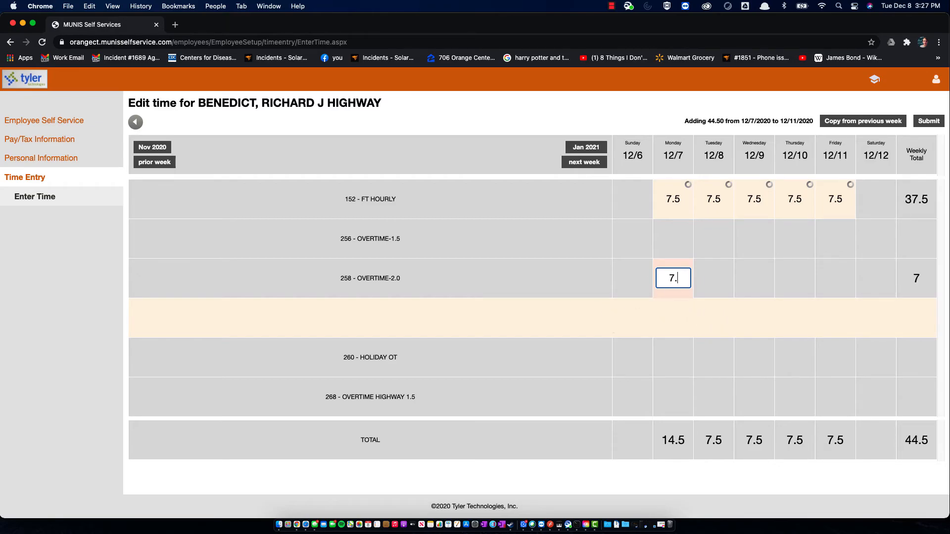
{"action": "type", "text": "5"}
{"action": "left_click", "coordinate": [782, 296]}
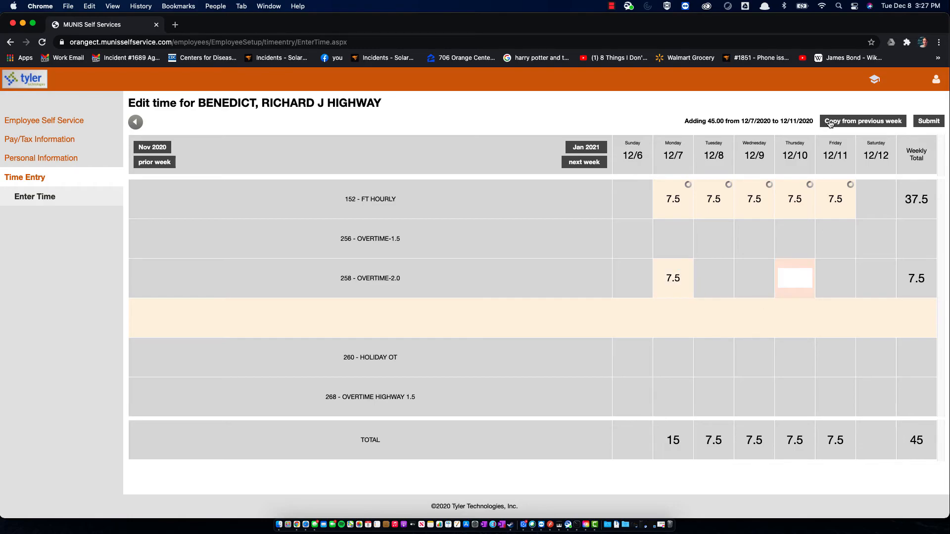
{"action": "left_click", "coordinate": [929, 121]}
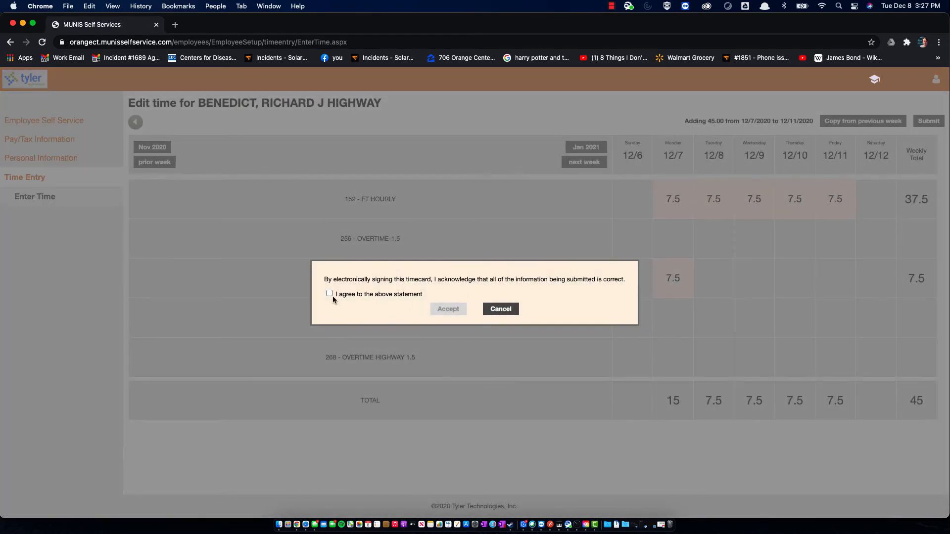
Step: Agree to the timecard signing statement and accept it to sign the revised timesheet
{"action": "left_click", "coordinate": [330, 294]}
{"action": "left_click", "coordinate": [442, 310]}
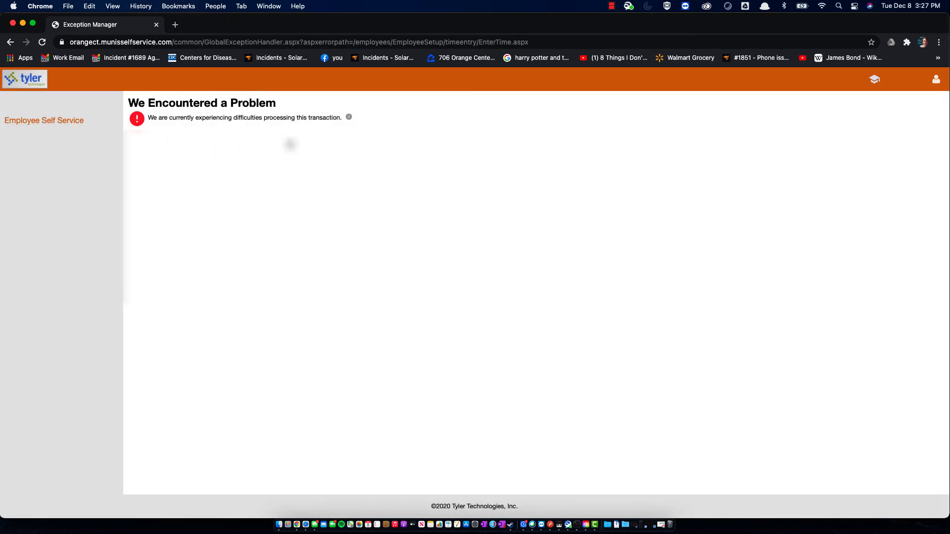
Step: Dismiss the processing error and go back to the Employee Self Service welcome page
{"action": "left_click", "coordinate": [349, 118]}
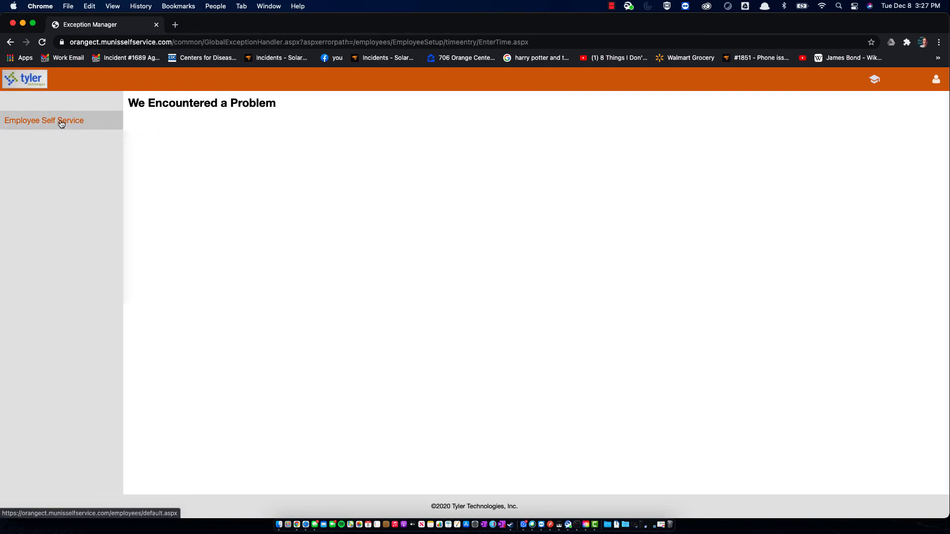
{"action": "left_click", "coordinate": [31, 126]}
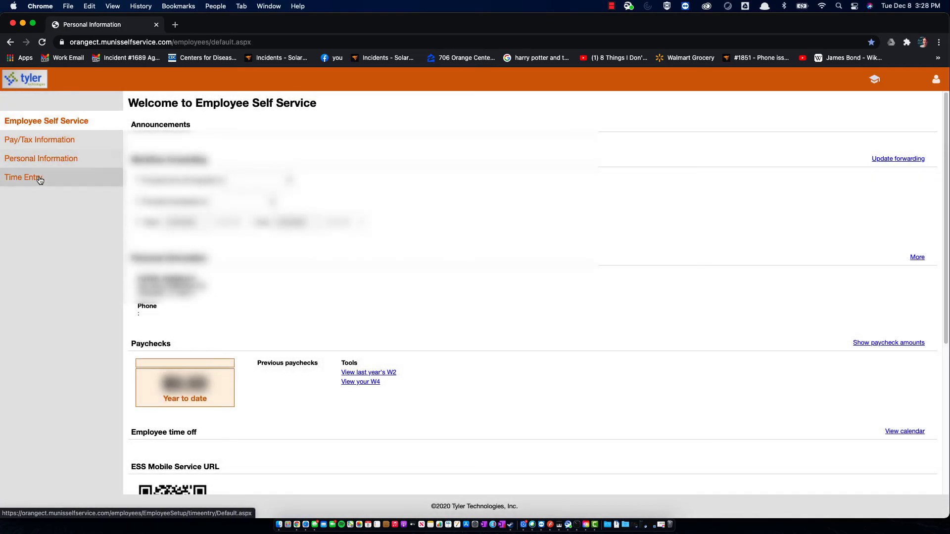
Step: Show Pending Timesheets and expand the employee's 82.50-hour timesheet for 12/7/2020–12/18/2020
{"action": "left_click", "coordinate": [54, 178]}
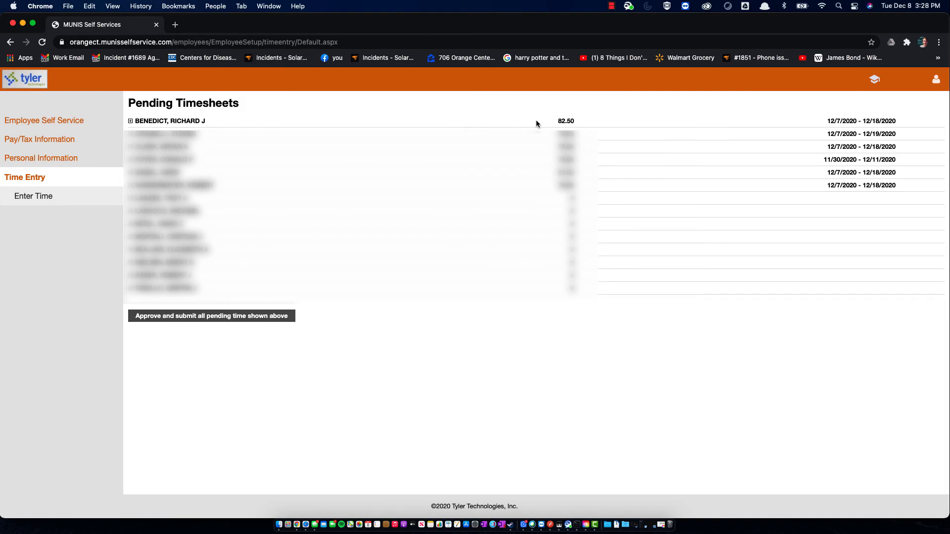
{"action": "left_click", "coordinate": [130, 121]}
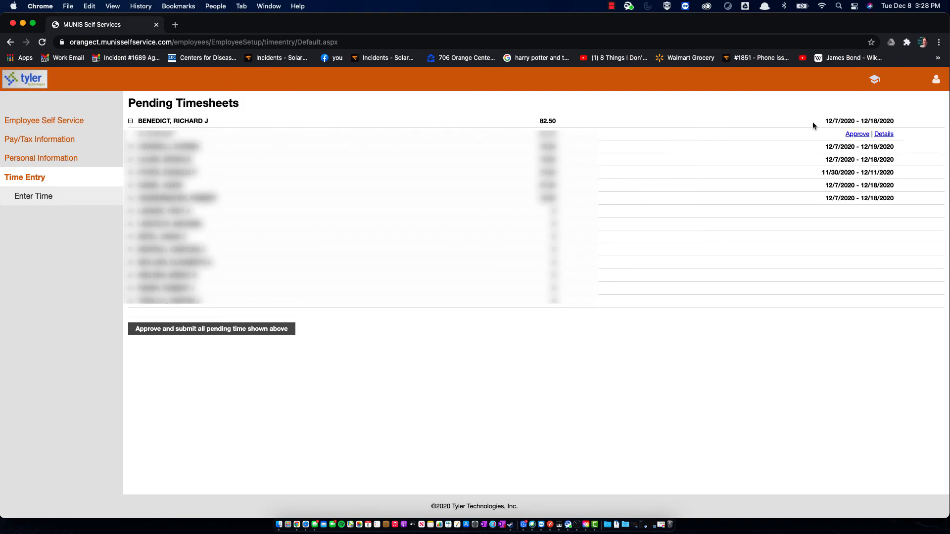